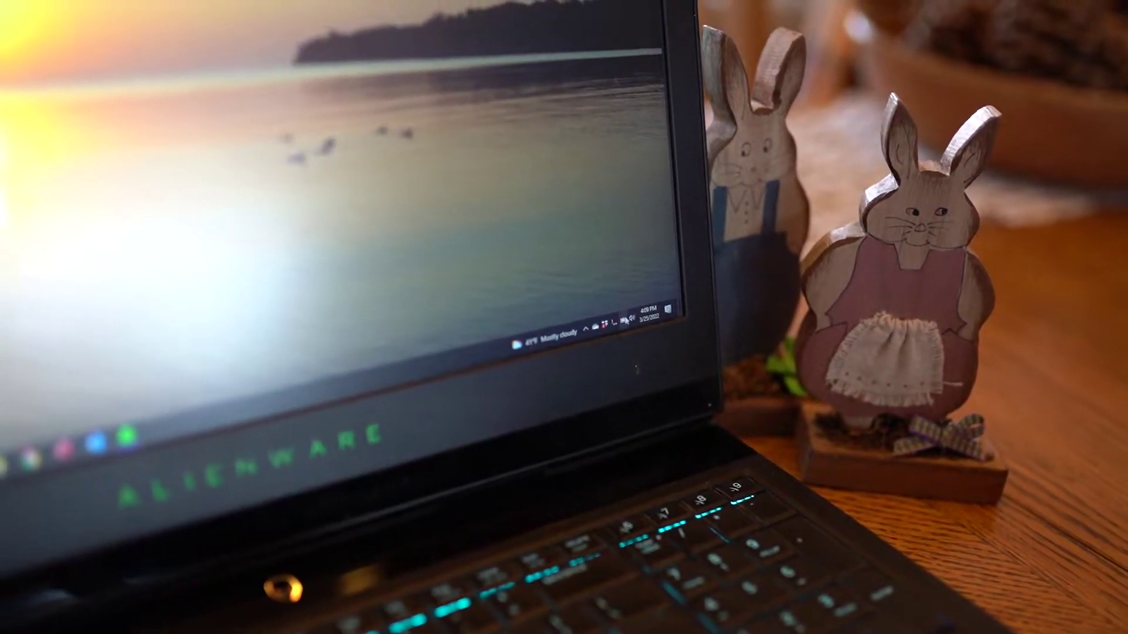
left_click(629, 313)
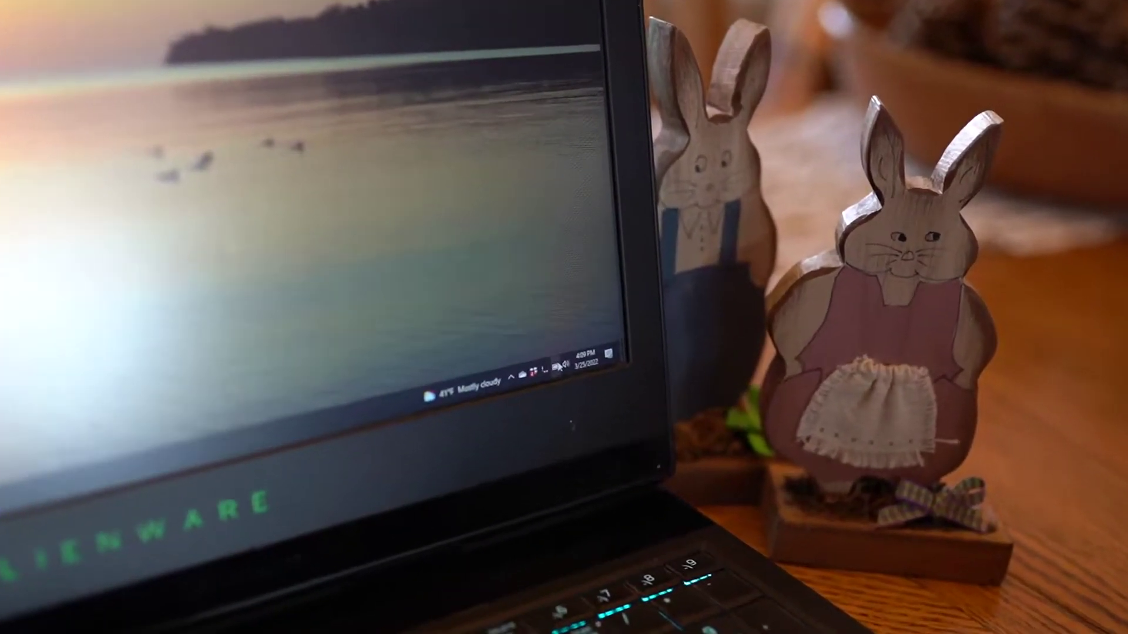
left_click(631, 319)
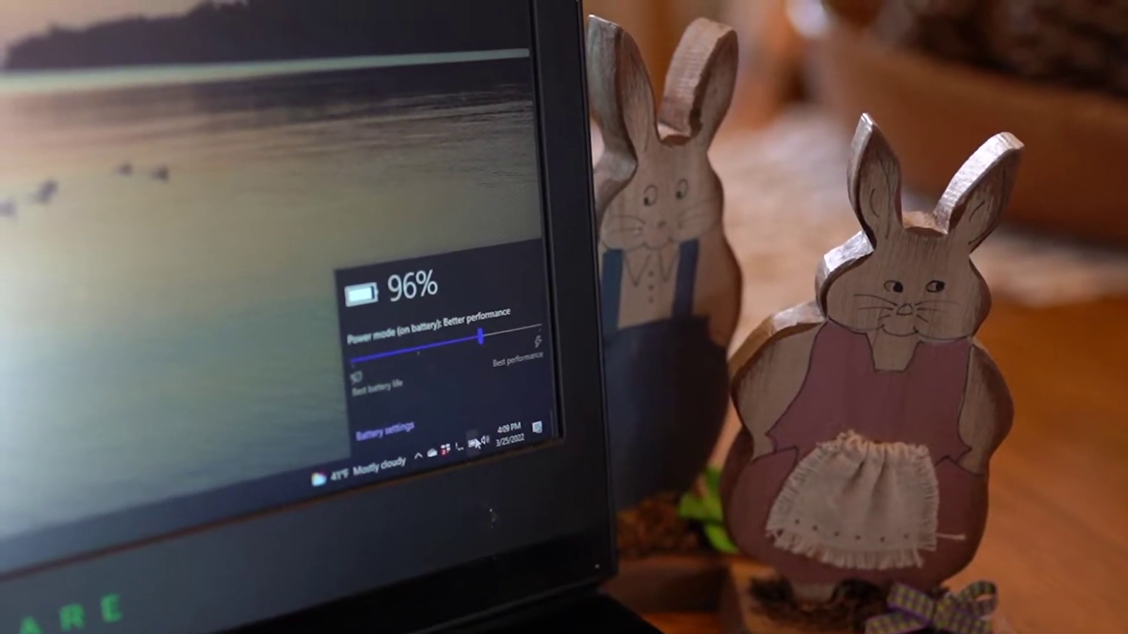